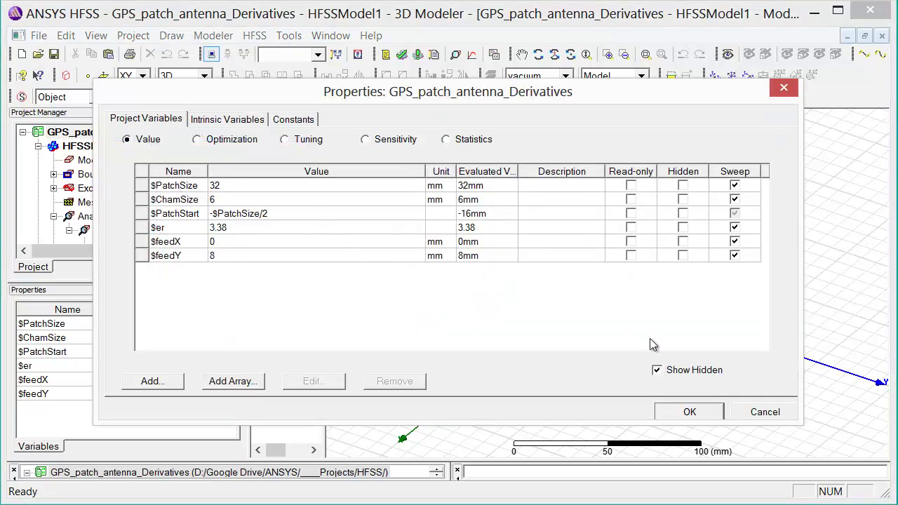
Step: Close the Project Variables dialog after checking $PatchSize 32mm, $ChamSize 6mm and $feedY 8mm
{"action": "left_click", "coordinate": [693, 412]}
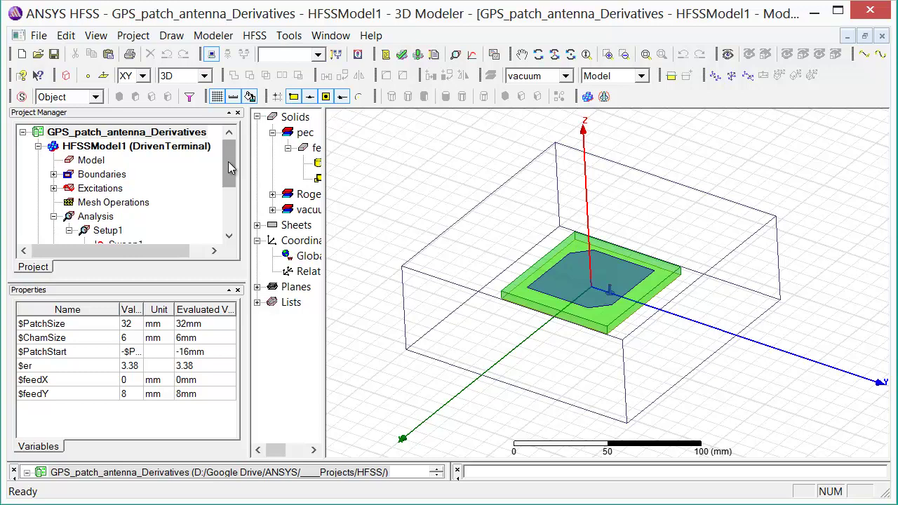
Step: In Setup1's Derivatives tab, check Use for $ChamSize, $er, $feedX, $feedY and $PatchSize
{"action": "left_click_drag", "start_coordinate": [228, 161], "coordinate": [229, 175]}
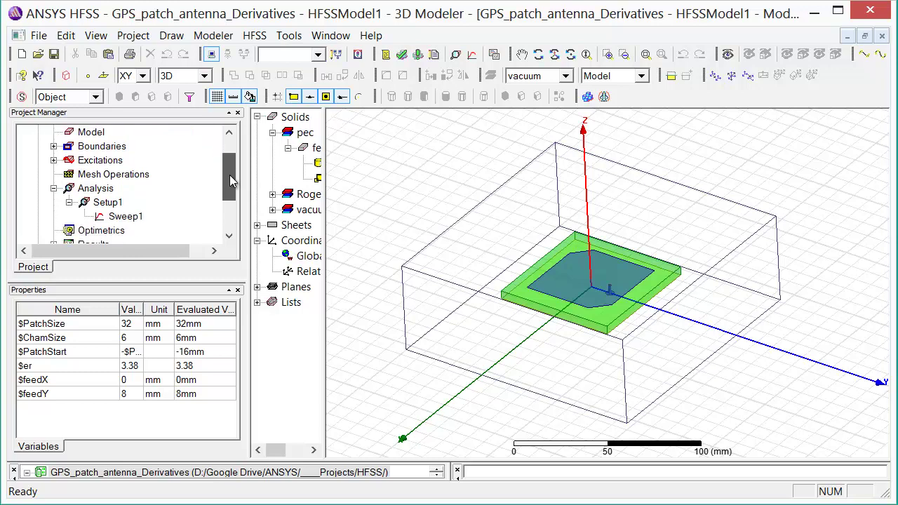
{"action": "right_click", "coordinate": [109, 204]}
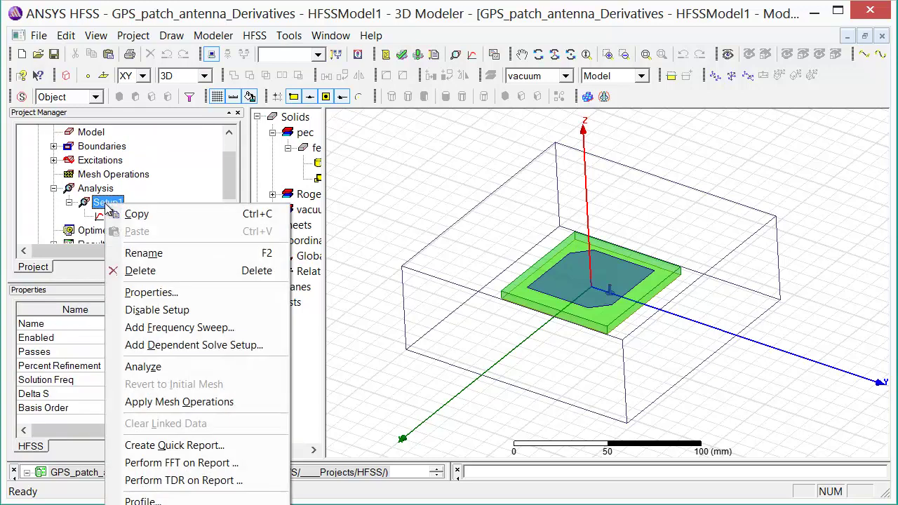
{"action": "left_click", "coordinate": [153, 293]}
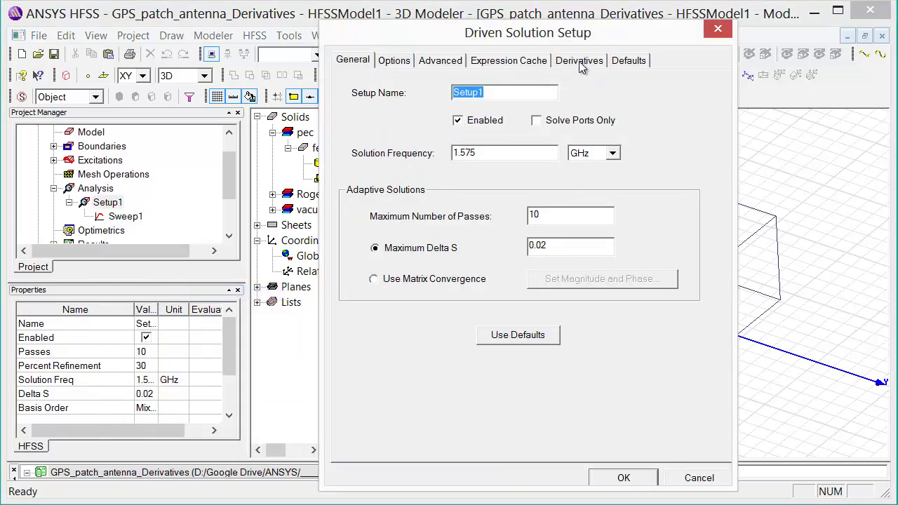
{"action": "left_click", "coordinate": [579, 62]}
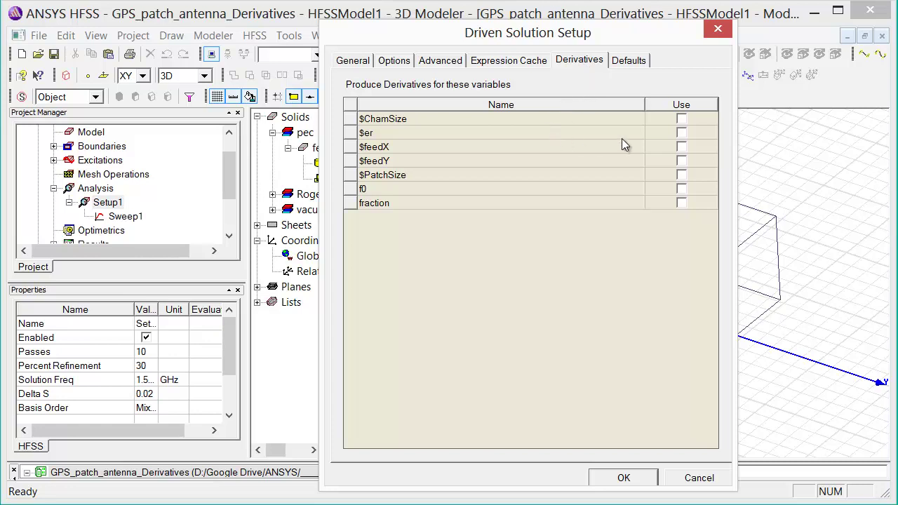
{"action": "left_click", "coordinate": [681, 119]}
{"action": "left_click", "coordinate": [681, 119]}
{"action": "left_click", "coordinate": [681, 134]}
{"action": "left_click", "coordinate": [681, 133]}
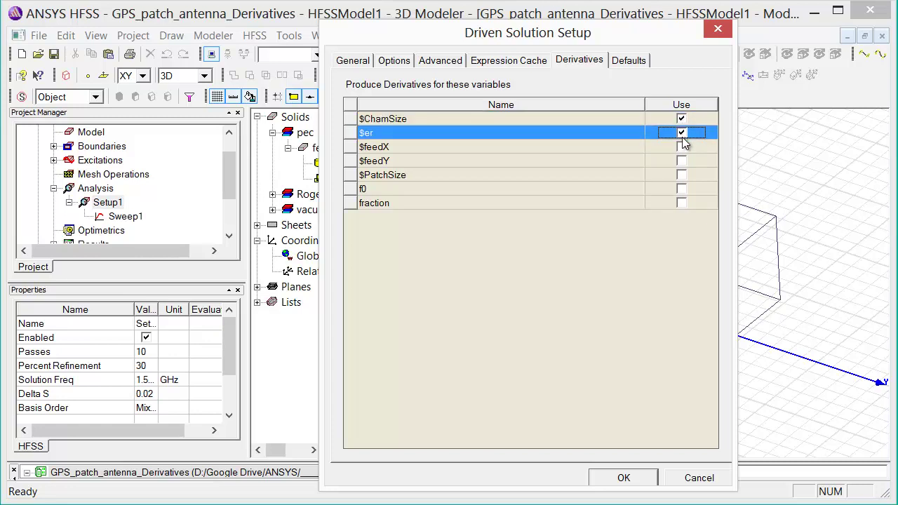
{"action": "left_click", "coordinate": [682, 147]}
{"action": "left_click", "coordinate": [682, 147]}
{"action": "left_click", "coordinate": [681, 161]}
{"action": "left_click", "coordinate": [681, 160]}
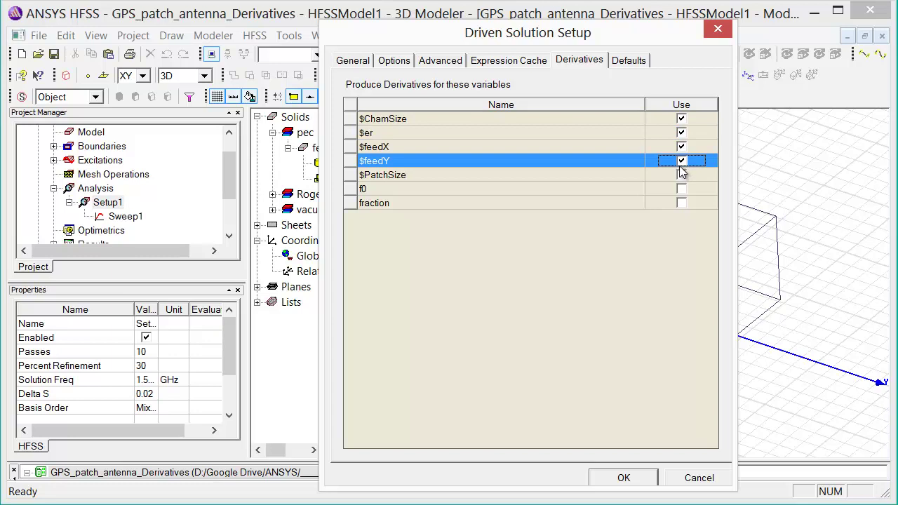
{"action": "left_click", "coordinate": [681, 176]}
{"action": "left_click", "coordinate": [681, 175]}
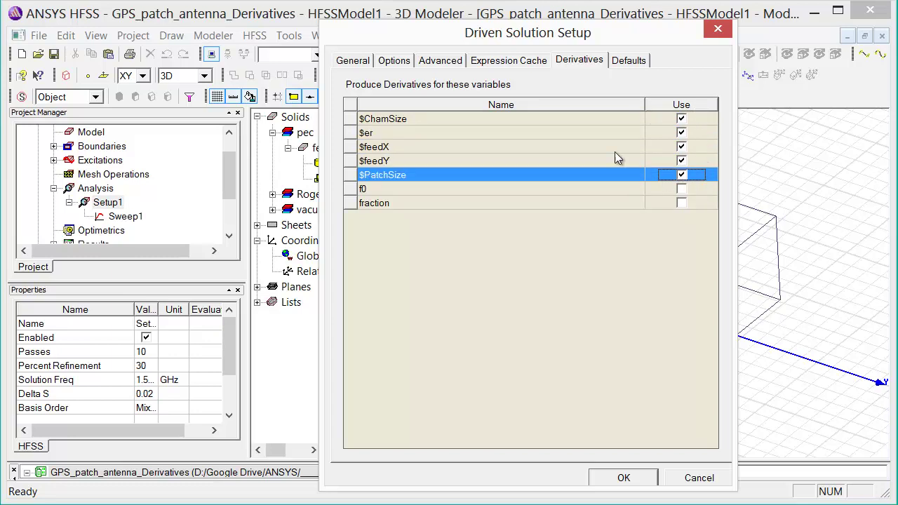
{"action": "left_click", "coordinate": [621, 478]}
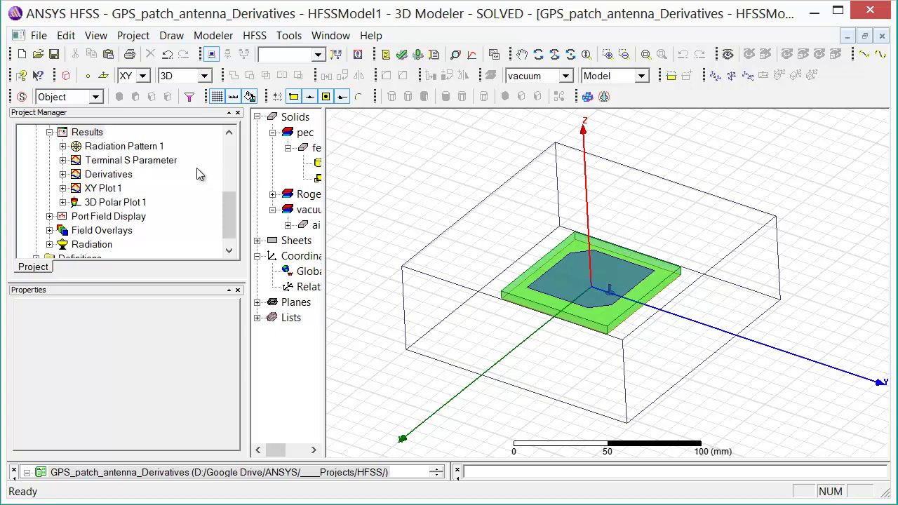
Step: Create XY Plot 2 of mag(partialMagSt(feed_T1,feed_T1,$ChamSize)) versus frequency from Setup1 : Sweep1
{"action": "right_click", "coordinate": [84, 134]}
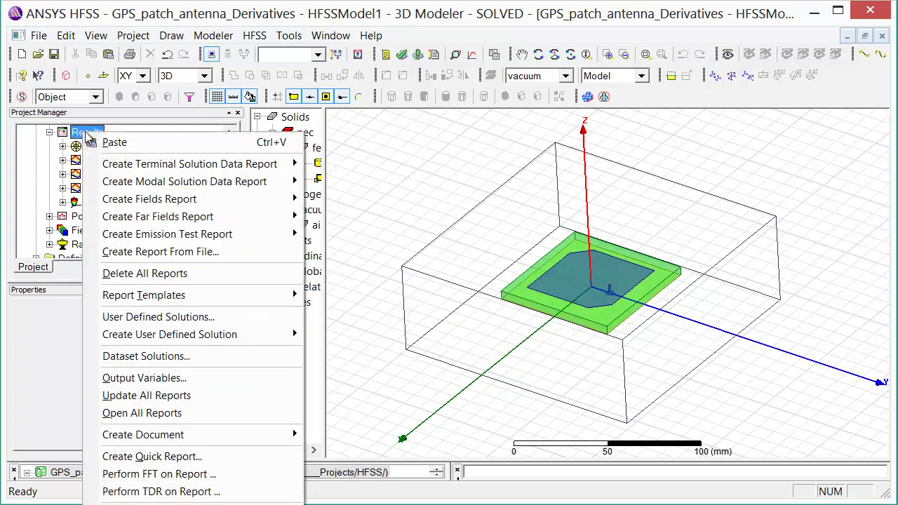
{"action": "mouse_move", "coordinate": [254, 166]}
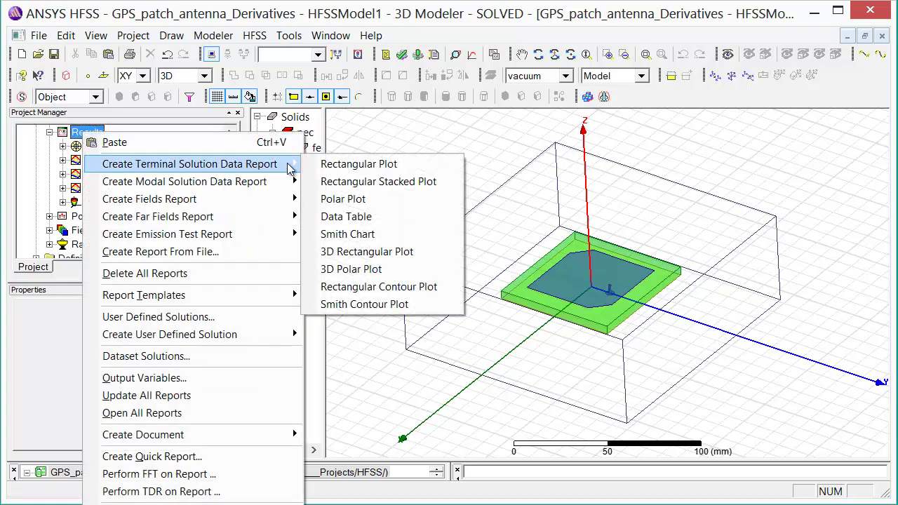
{"action": "left_click", "coordinate": [366, 163]}
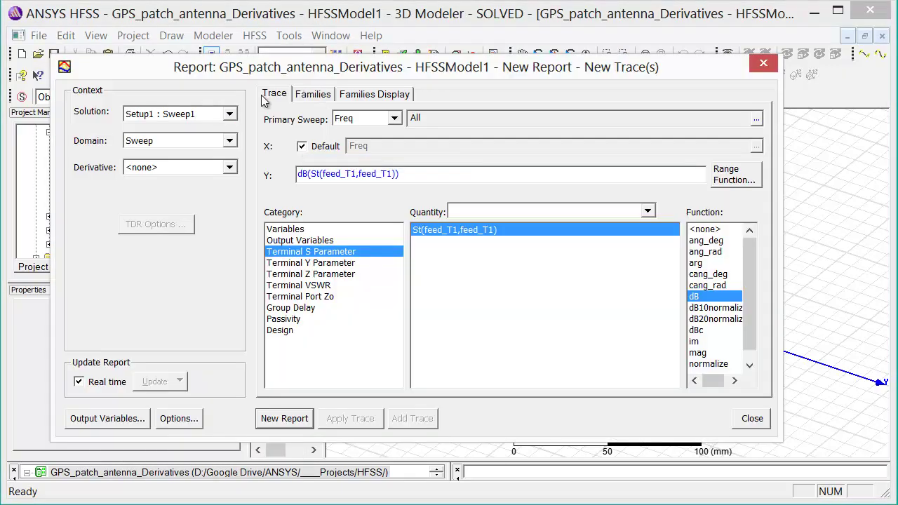
{"action": "left_click", "coordinate": [187, 167]}
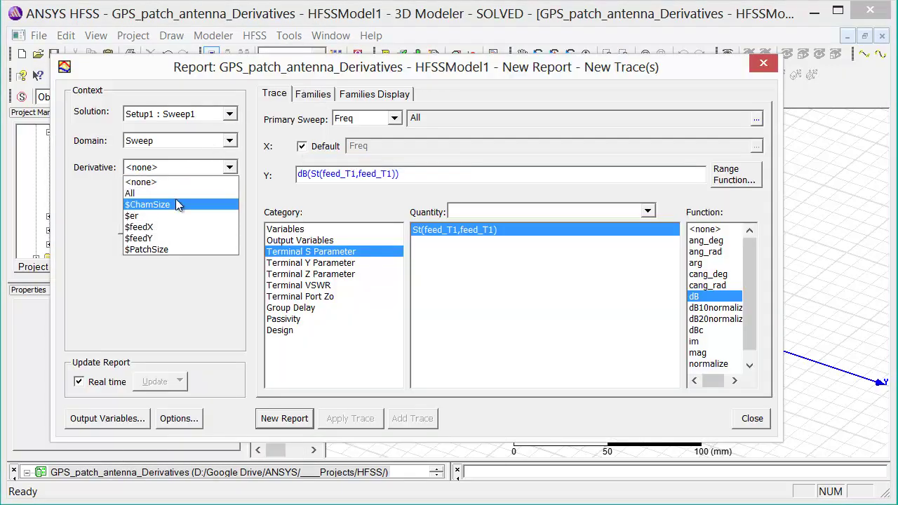
{"action": "left_click", "coordinate": [176, 205]}
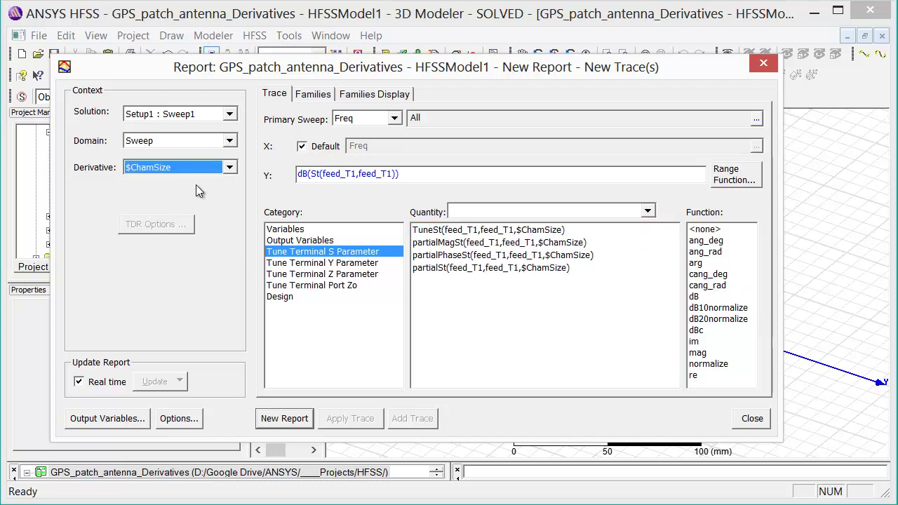
{"action": "left_click", "coordinate": [440, 243]}
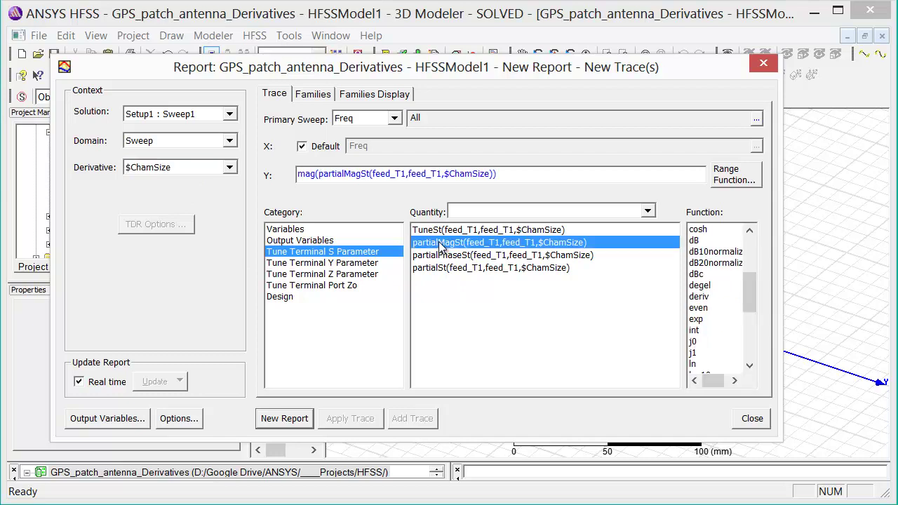
{"action": "left_click", "coordinate": [293, 421]}
{"action": "left_click", "coordinate": [751, 419]}
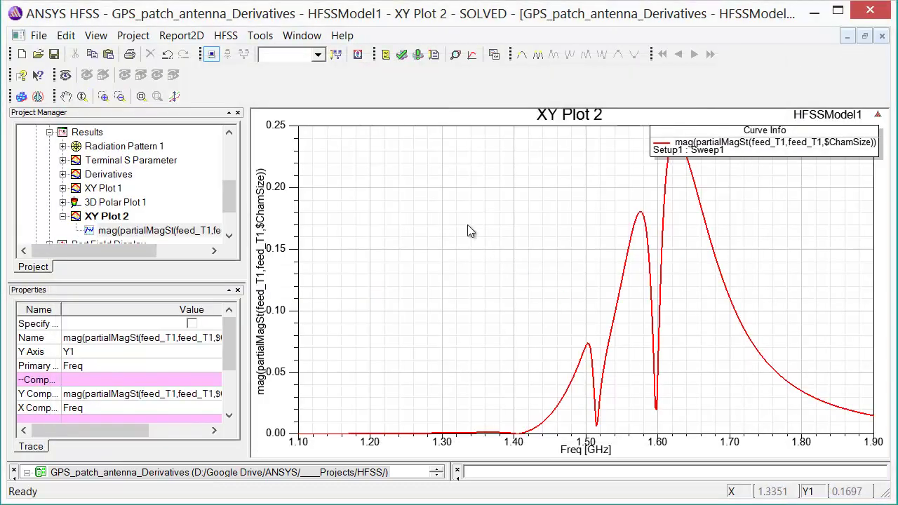
Step: Drag XY Plot 2's Curve Info legend to the upper left, off the main peak
{"action": "mouse_move", "coordinate": [676, 141]}
{"action": "left_mouse_down"}
{"action": "mouse_move", "coordinate": [520, 159]}
{"action": "mouse_move", "coordinate": [336, 143]}
{"action": "left_mouse_up"}
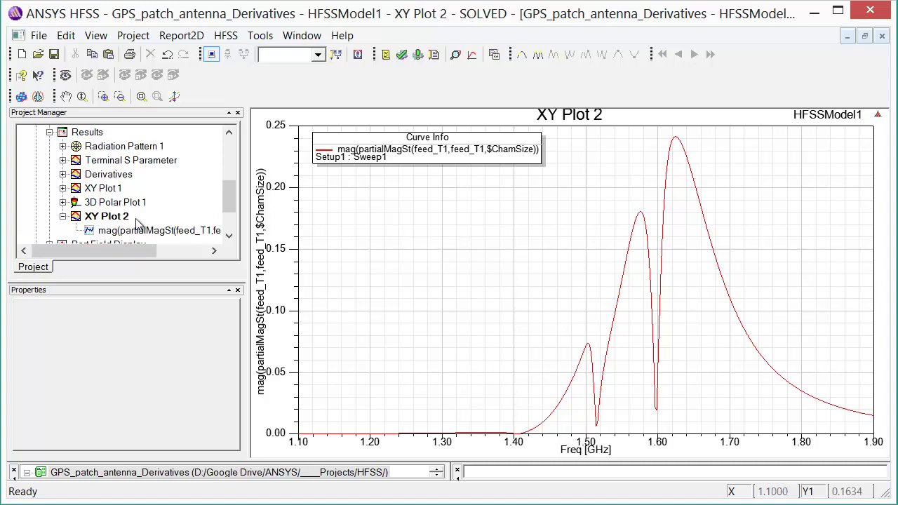
{"action": "right_click", "coordinate": [115, 220]}
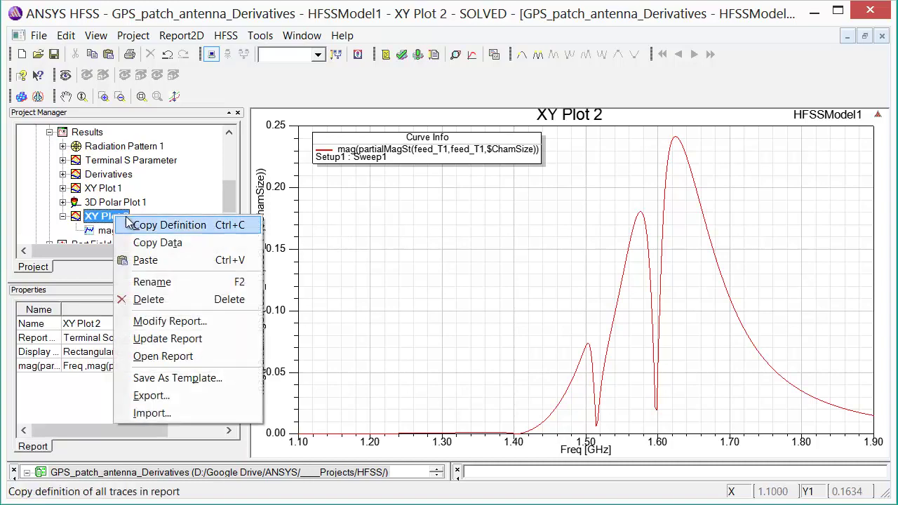
Step: Add mag partialMagSt derivative traces for $er and $feedX to XY Plot 2
{"action": "left_click", "coordinate": [186, 321]}
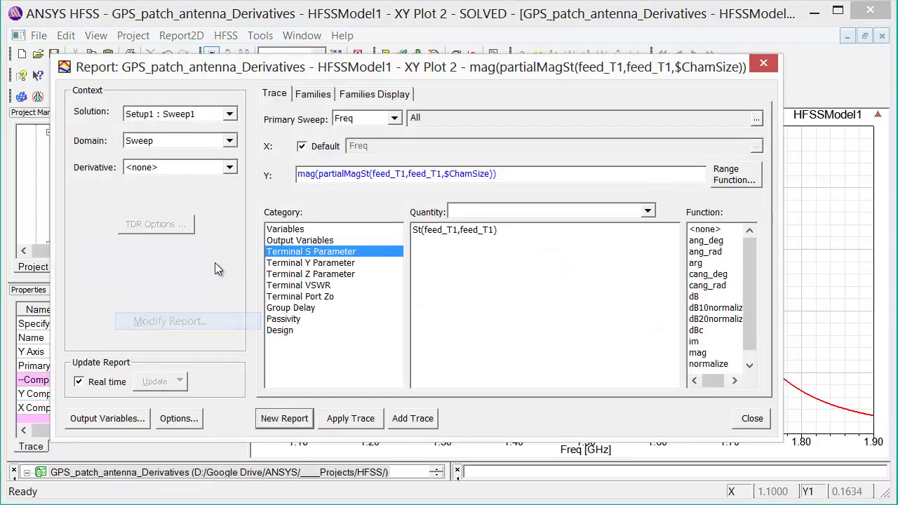
{"action": "left_click", "coordinate": [178, 168]}
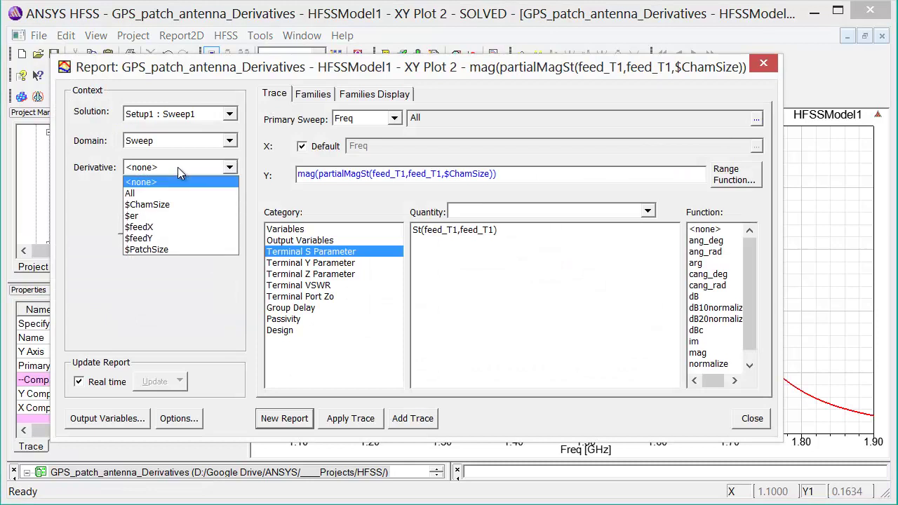
{"action": "left_click", "coordinate": [162, 215]}
{"action": "left_click", "coordinate": [426, 243]}
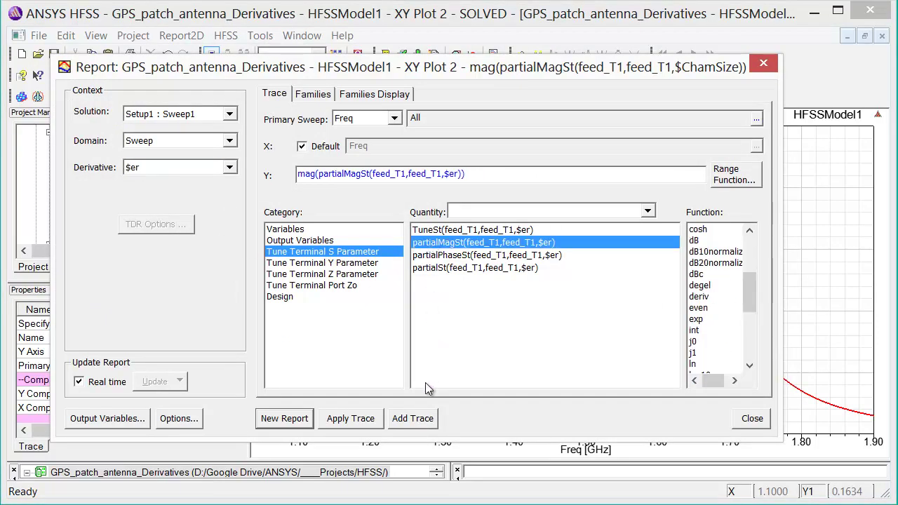
{"action": "left_click", "coordinate": [419, 419]}
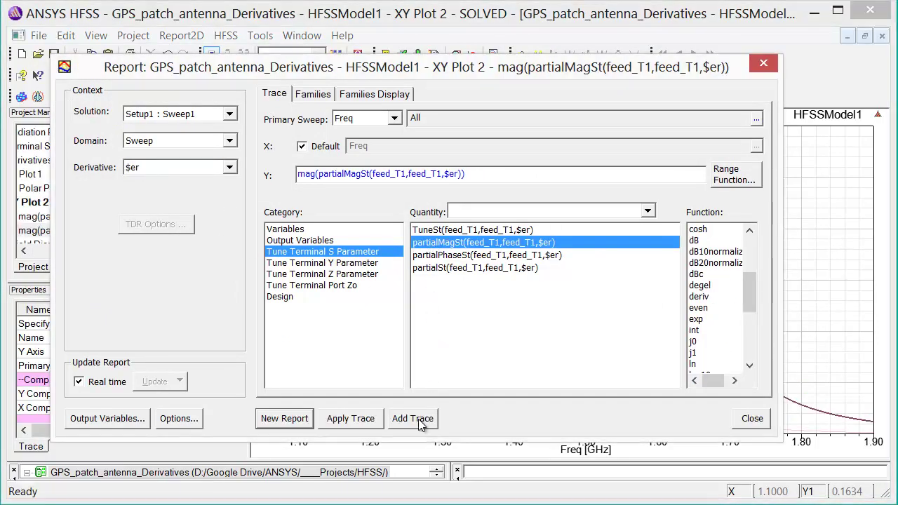
{"action": "left_click", "coordinate": [188, 167]}
{"action": "left_click", "coordinate": [164, 225]}
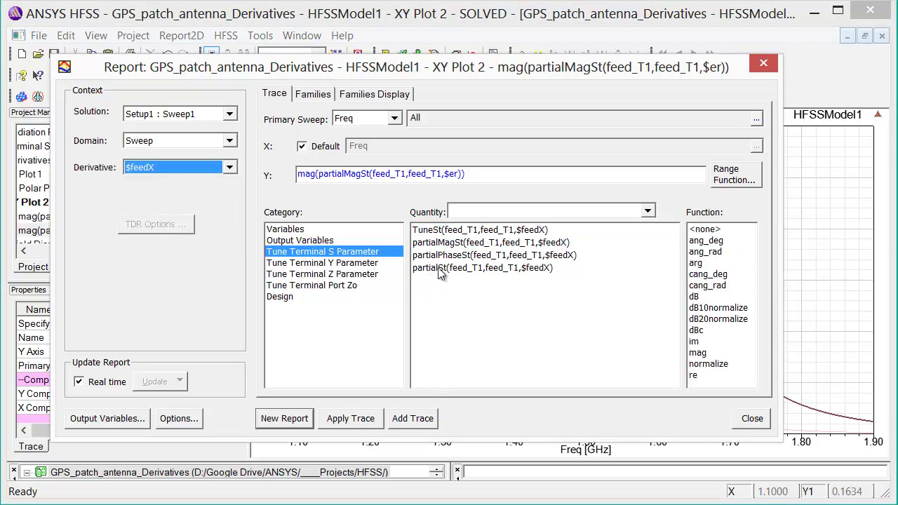
{"action": "left_click", "coordinate": [447, 242]}
{"action": "left_click", "coordinate": [412, 418]}
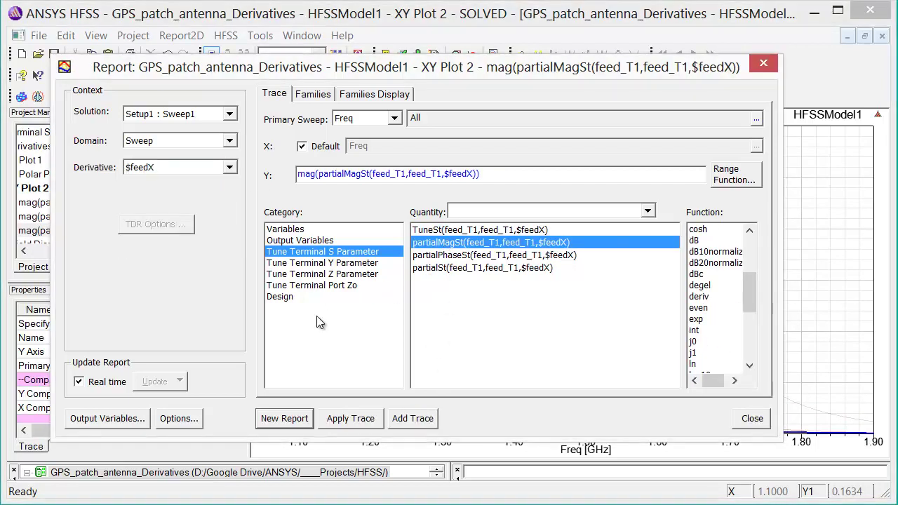
Step: Add the $feedY and $PatchSize magnitude-derivative traces and close the report settings
{"action": "left_click", "coordinate": [203, 169]}
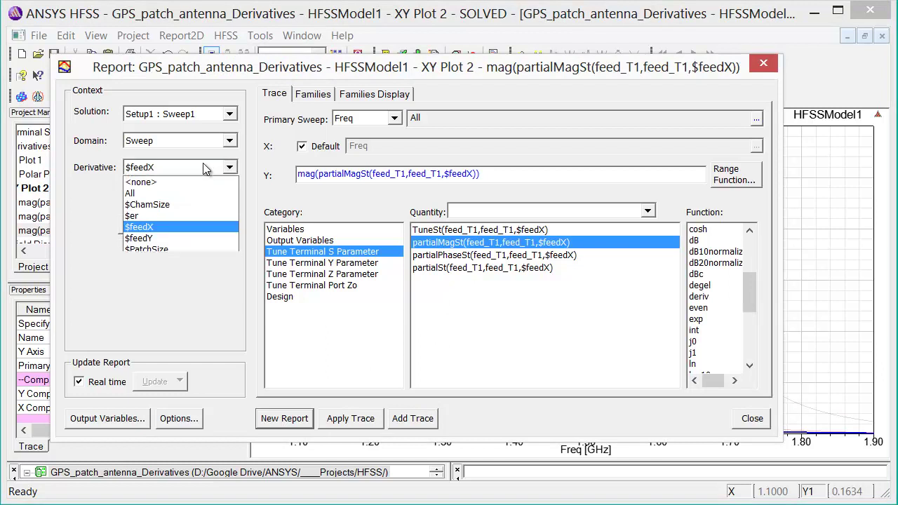
{"action": "left_click", "coordinate": [174, 236]}
{"action": "left_click", "coordinate": [444, 243]}
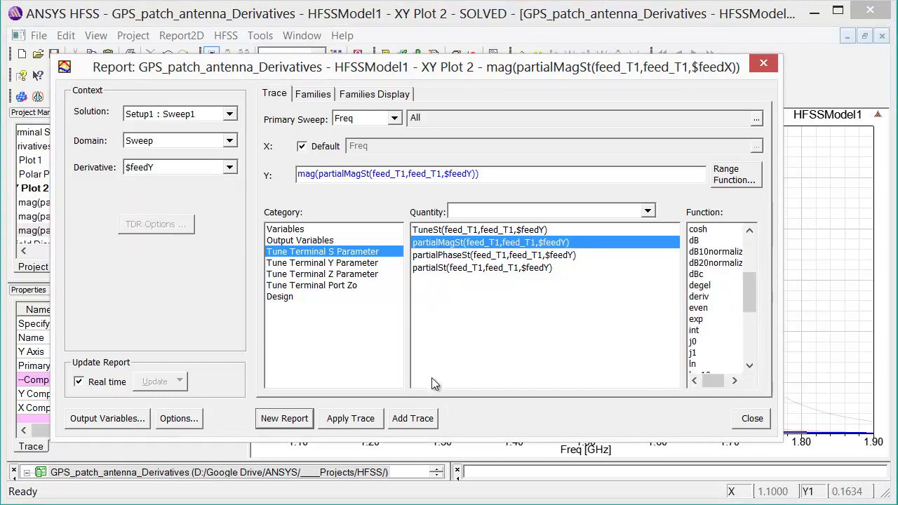
{"action": "left_click", "coordinate": [418, 420]}
{"action": "left_click", "coordinate": [229, 167]}
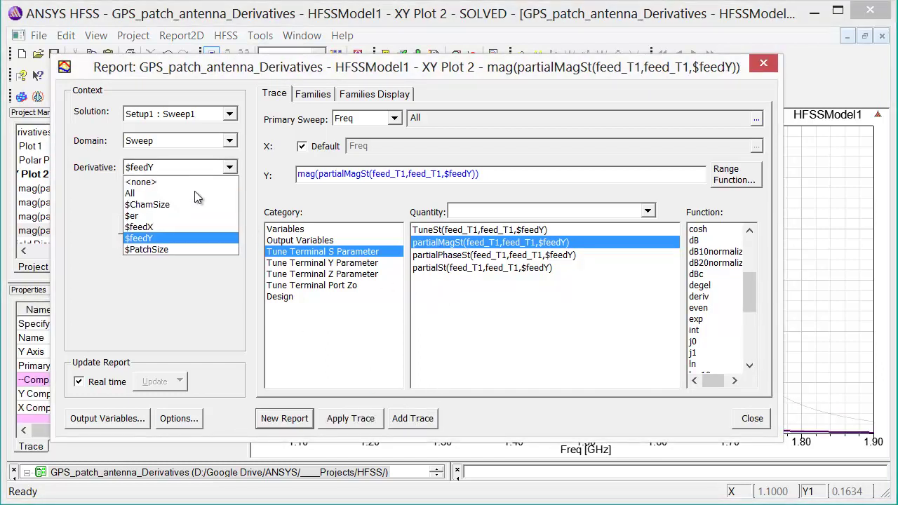
{"action": "left_click", "coordinate": [181, 249]}
{"action": "left_click", "coordinate": [484, 243]}
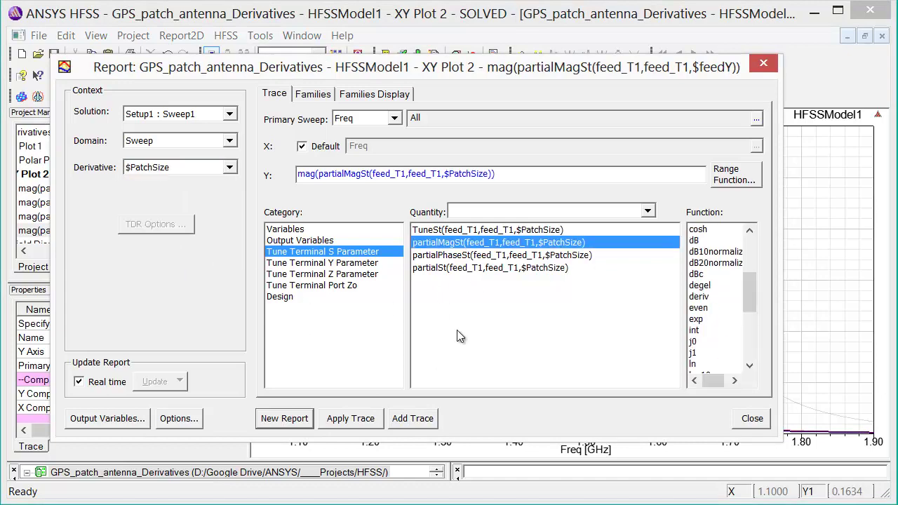
{"action": "left_click", "coordinate": [420, 419]}
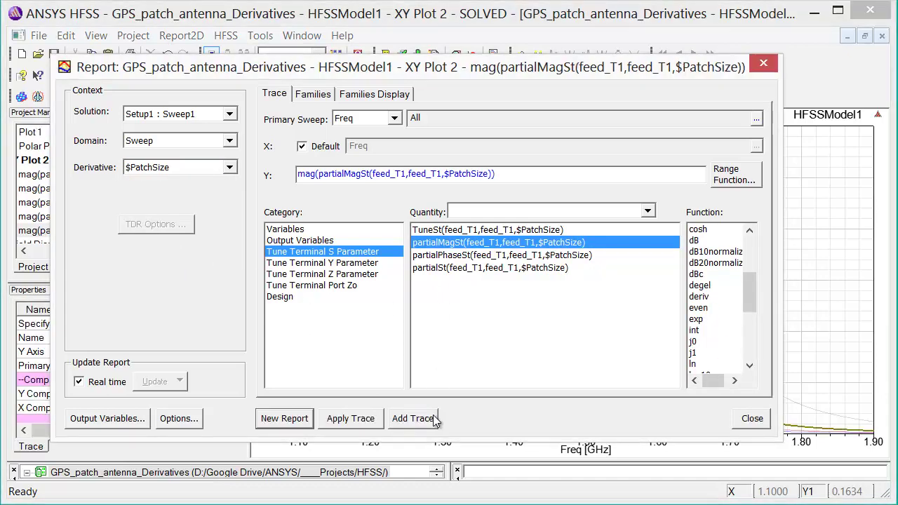
{"action": "left_click", "coordinate": [763, 421]}
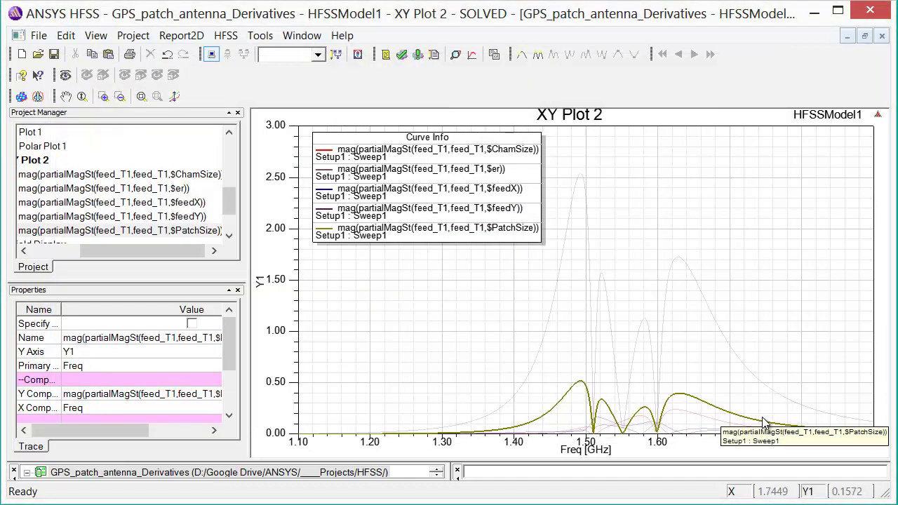
Step: Clear the curve selection, then select the $PatchSize entry in the Curve Info legend
{"action": "left_click", "coordinate": [468, 286]}
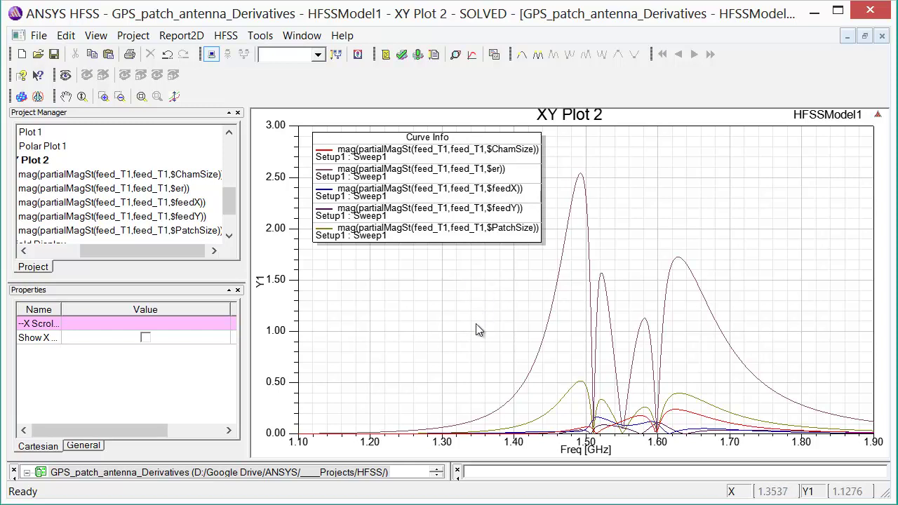
{"action": "left_click", "coordinate": [396, 233]}
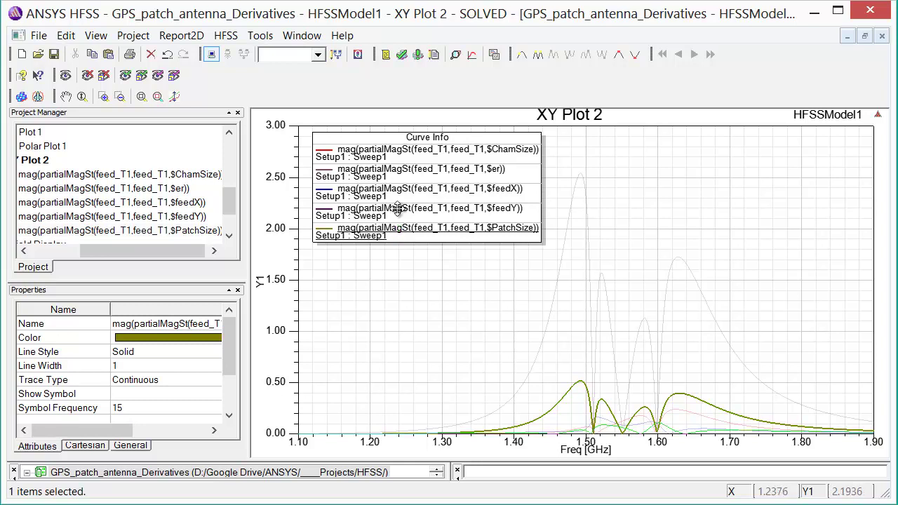
Step: Highlight the feedY, feedX, ChamSize and $er sensitivity curves in turn, then deselect
{"action": "left_click", "coordinate": [399, 214]}
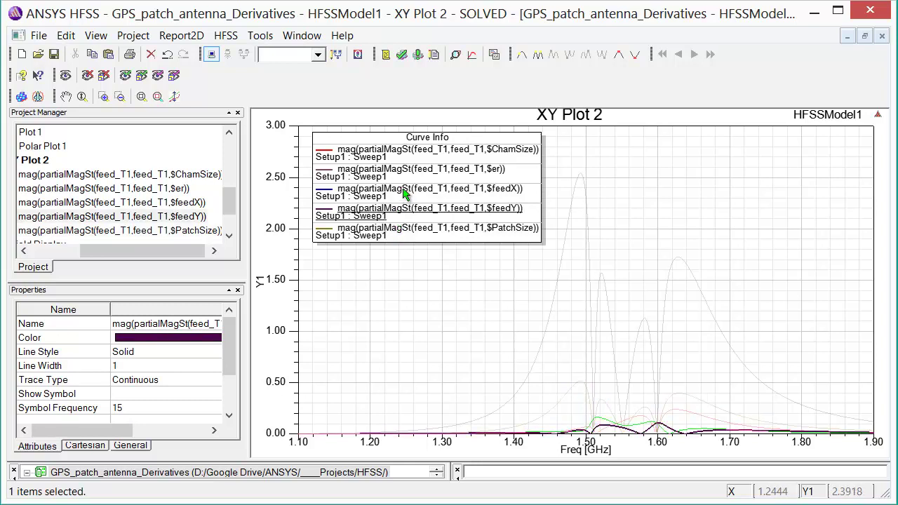
{"action": "left_click", "coordinate": [405, 194]}
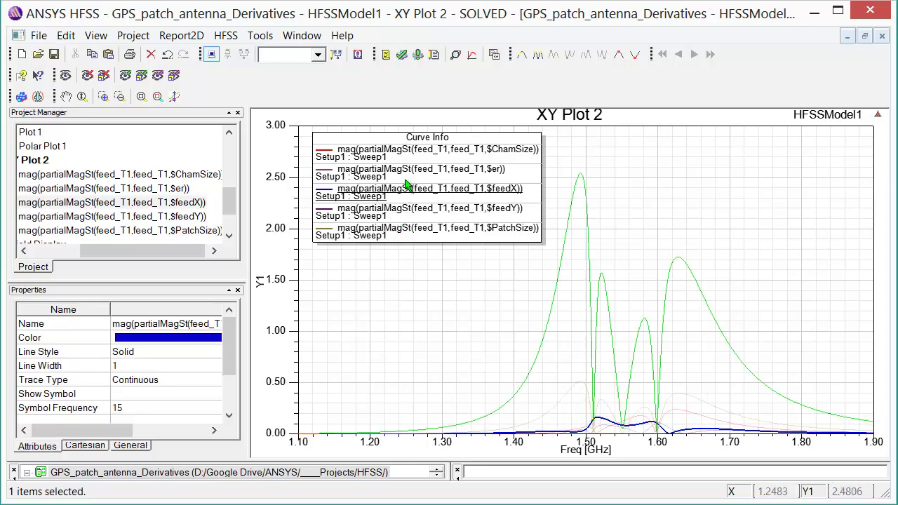
{"action": "left_click", "coordinate": [419, 151]}
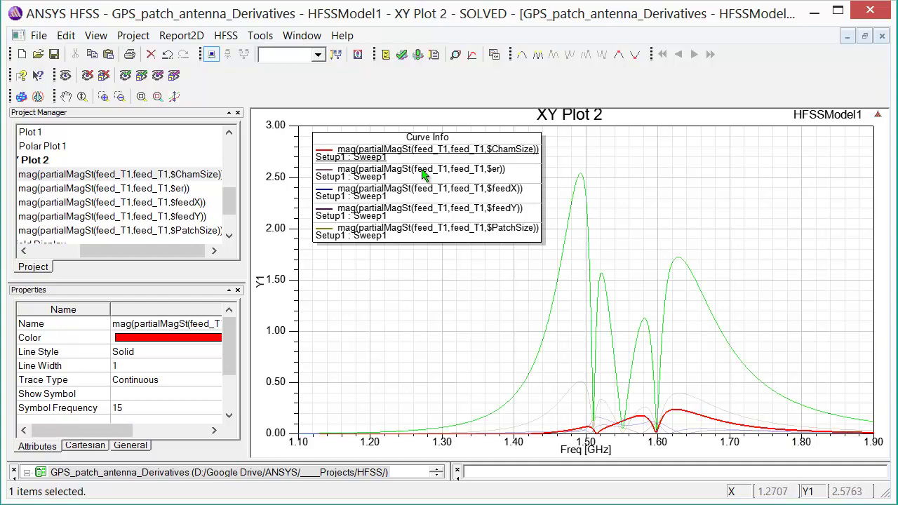
{"action": "left_click", "coordinate": [422, 171]}
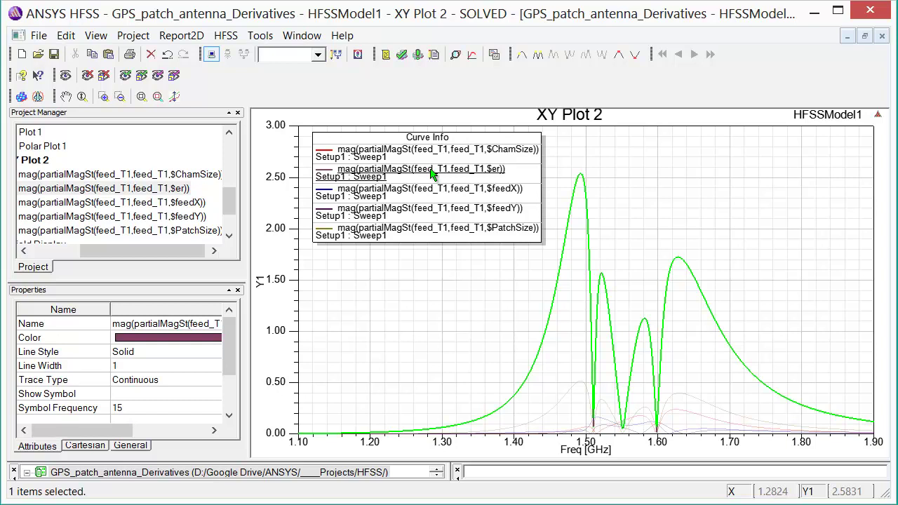
{"action": "left_click", "coordinate": [456, 269]}
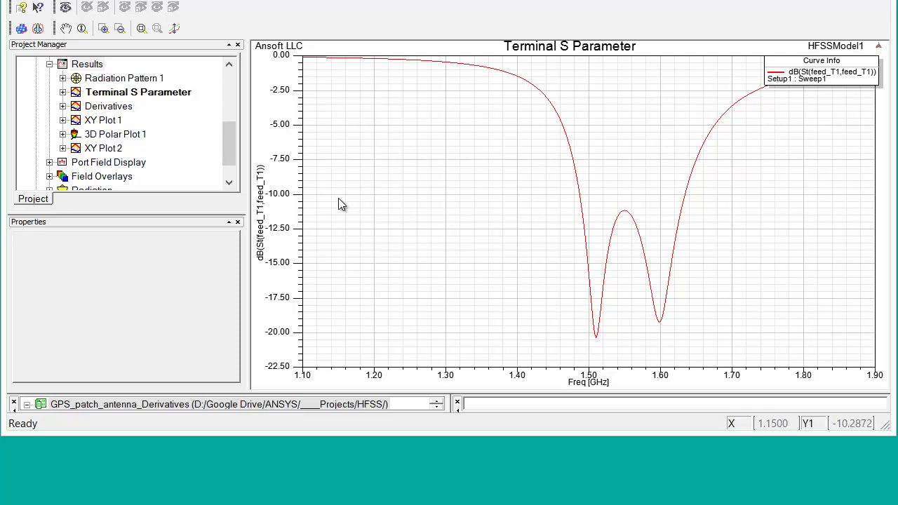
Step: Start a new Terminal Solution Data rectangular plot report from Results
{"action": "right_click", "coordinate": [95, 63]}
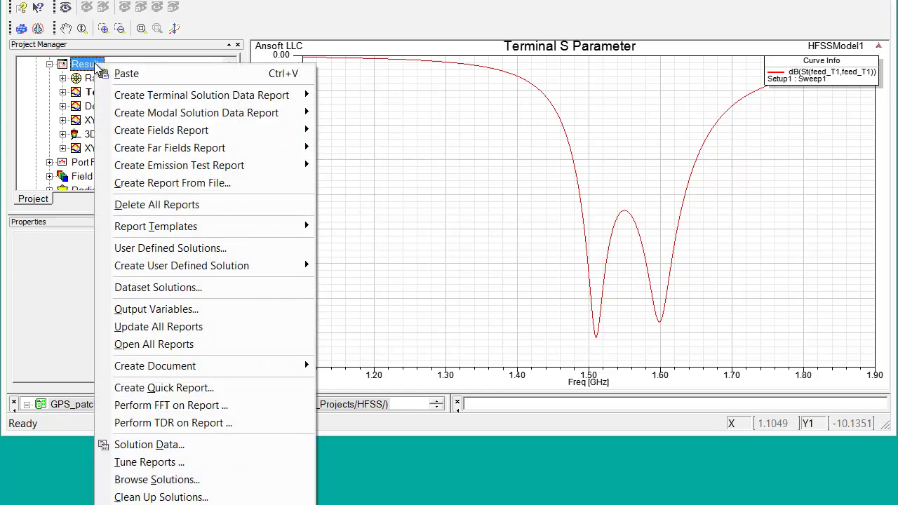
{"action": "mouse_move", "coordinate": [151, 96]}
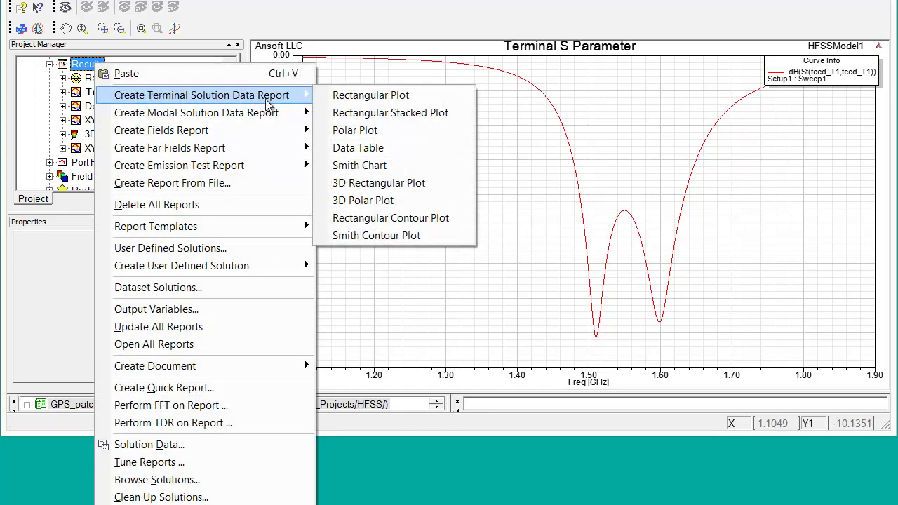
{"action": "left_click", "coordinate": [365, 97]}
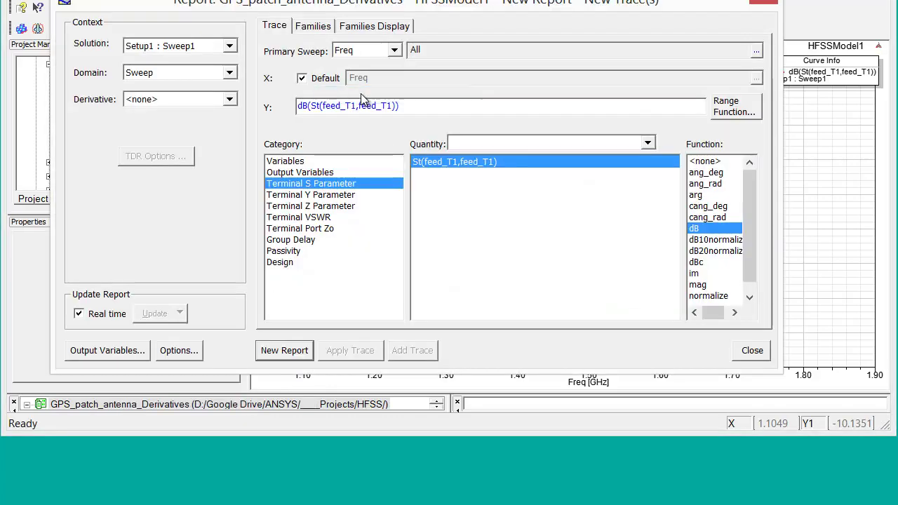
Step: Create XY Plot 3 of mag(TuneSt(feed_T1,feed_T1,All)) with Derivative set to All
{"action": "left_click", "coordinate": [184, 98]}
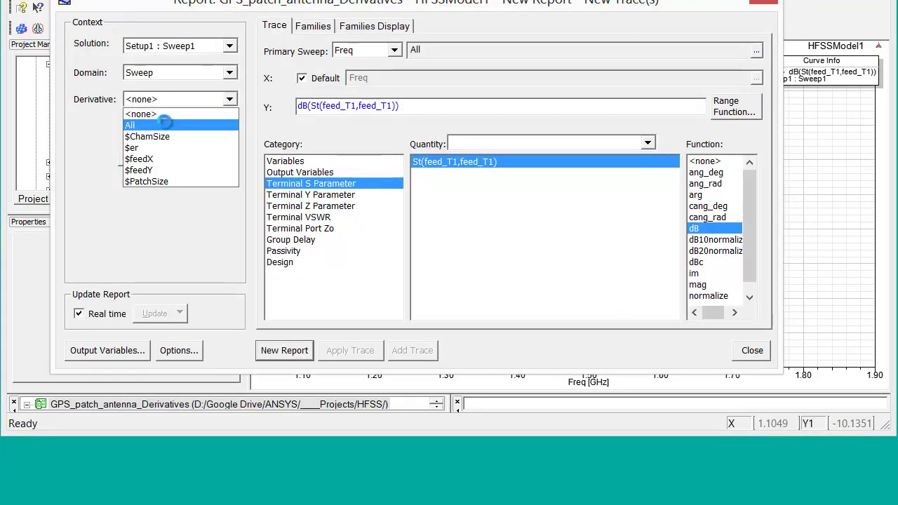
{"action": "left_click", "coordinate": [171, 125]}
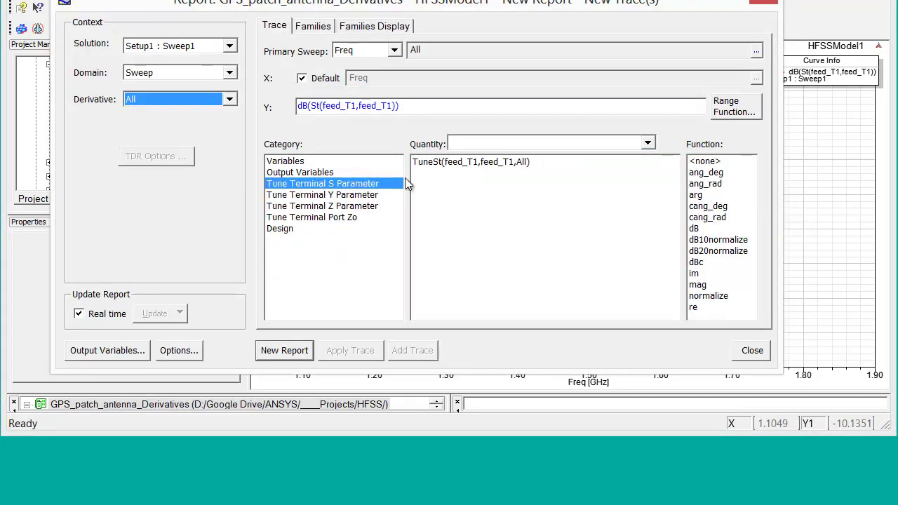
{"action": "left_click", "coordinate": [451, 161]}
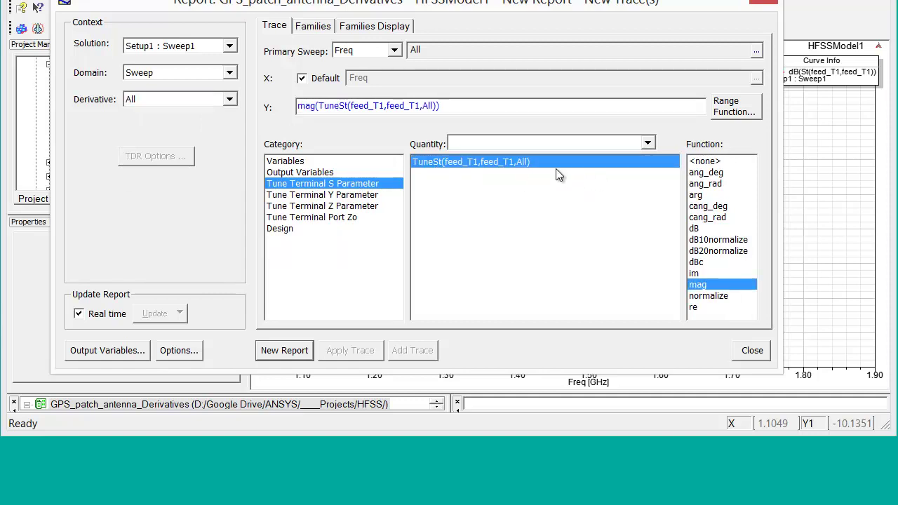
{"action": "left_click", "coordinate": [306, 350]}
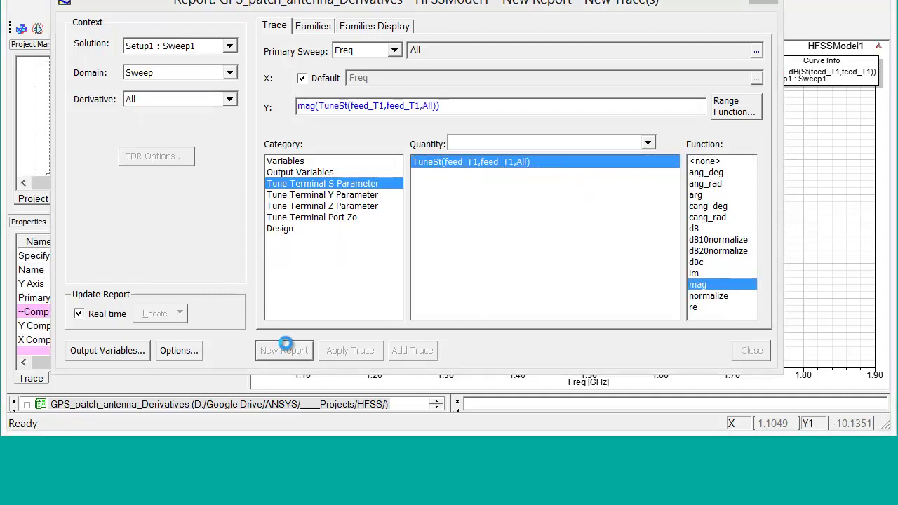
{"action": "left_click", "coordinate": [757, 352]}
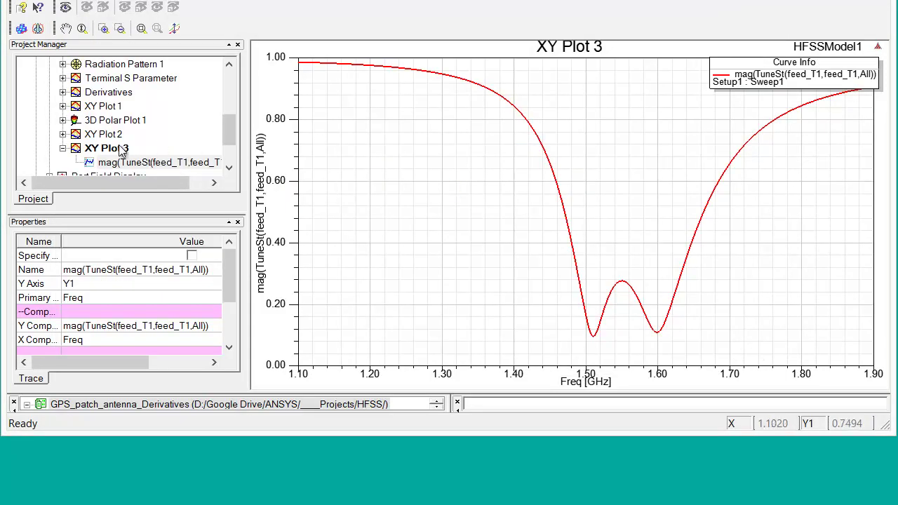
Step: Open Tune Reports from Results, with $ChamSize, $PatchSize, $er, $feedX, $feedY offsets at 0
{"action": "left_click_drag", "start_coordinate": [229, 138], "coordinate": [228, 130]}
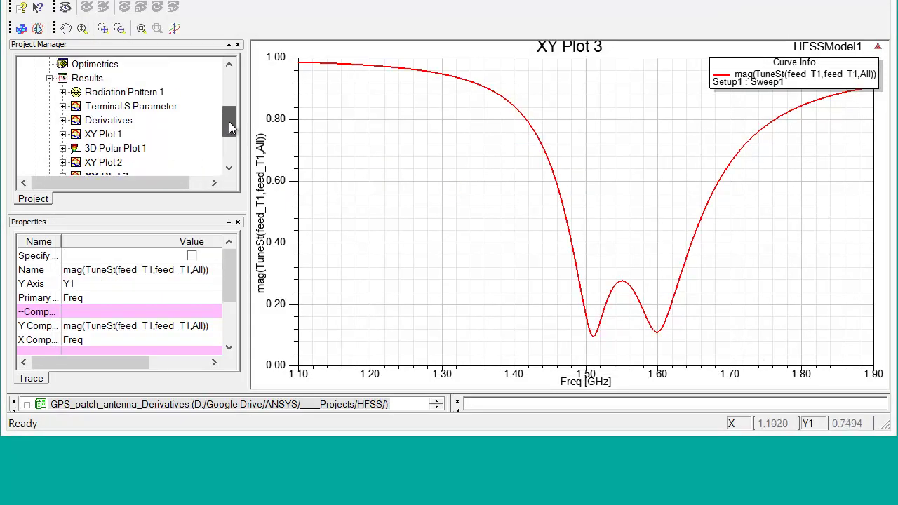
{"action": "right_click", "coordinate": [94, 82]}
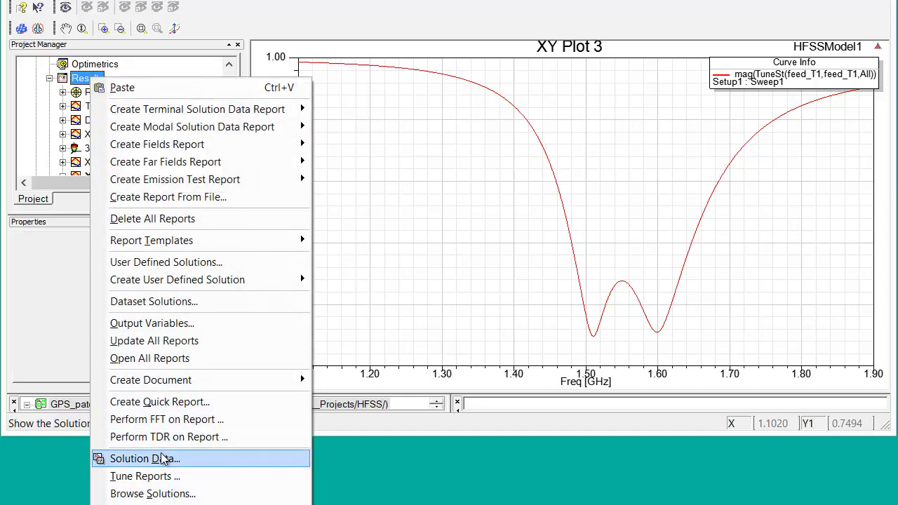
{"action": "left_click", "coordinate": [172, 483]}
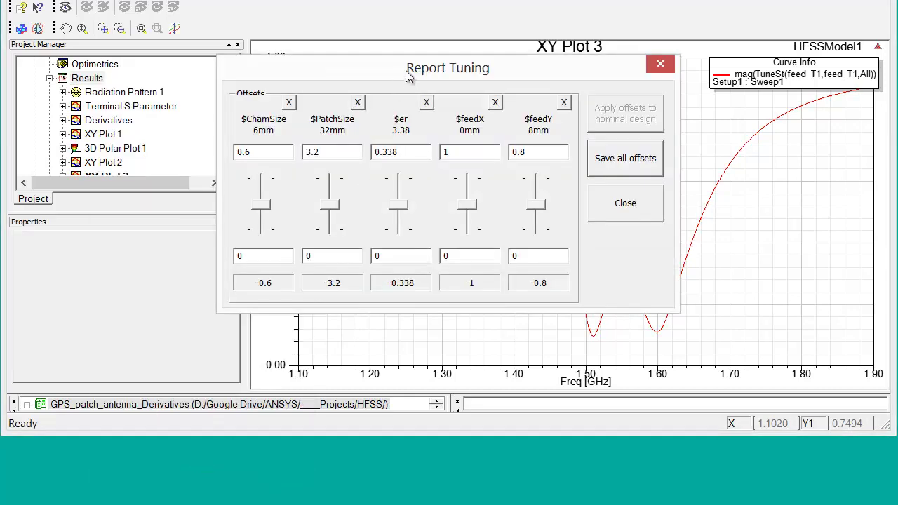
Step: Set the Report Tuning offsets to $ChamSize 0.192, $PatchSize -0.896, $er -0.01352, $feedX 0.42, $feedY -0.288
{"action": "left_click_drag", "start_coordinate": [411, 77], "coordinate": [215, 132]}
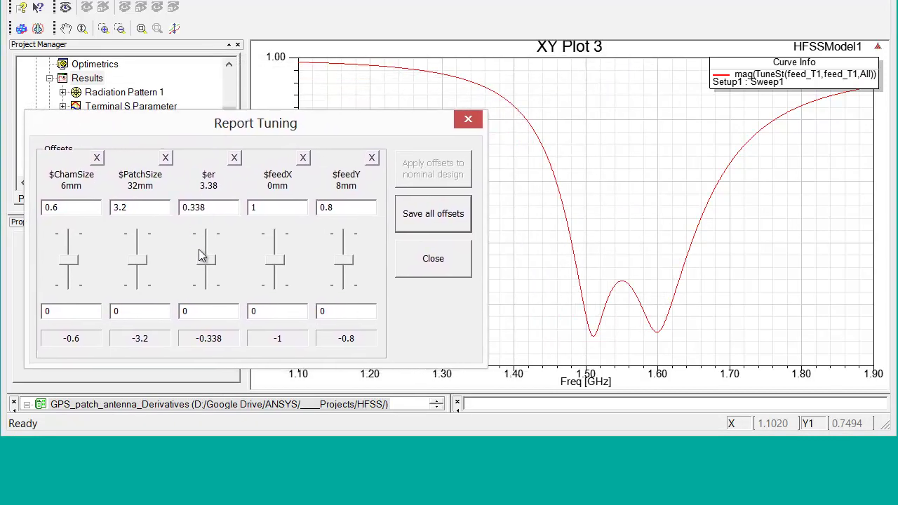
{"action": "left_click_drag", "start_coordinate": [201, 260], "coordinate": [208, 255]}
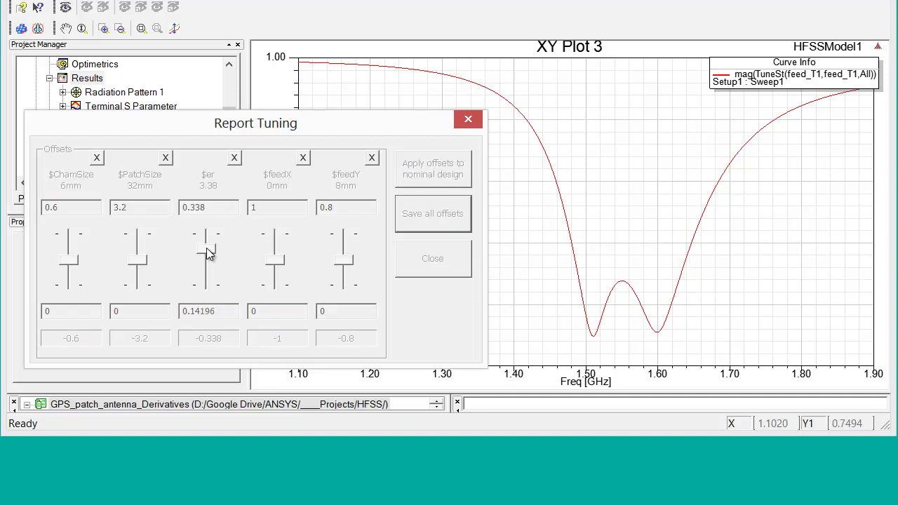
{"action": "left_click_drag", "start_coordinate": [275, 260], "coordinate": [276, 250]}
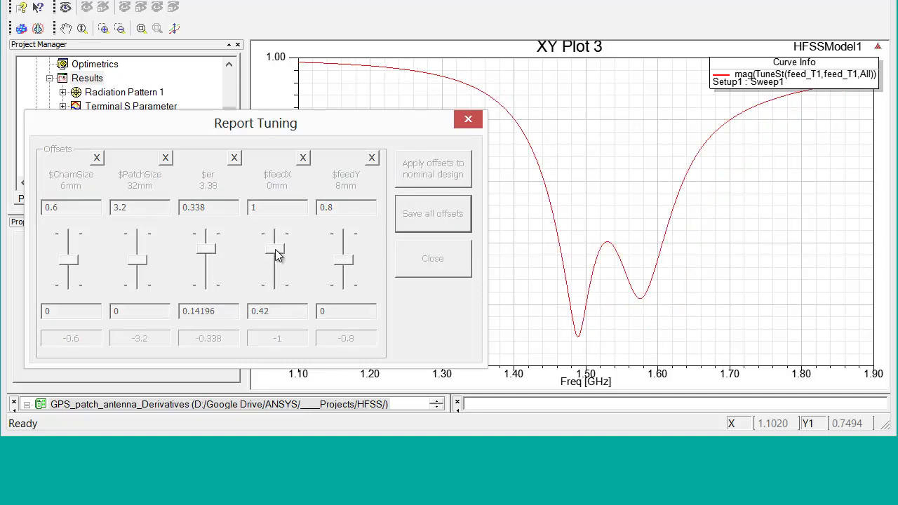
{"action": "left_click_drag", "start_coordinate": [348, 262], "coordinate": [351, 275]}
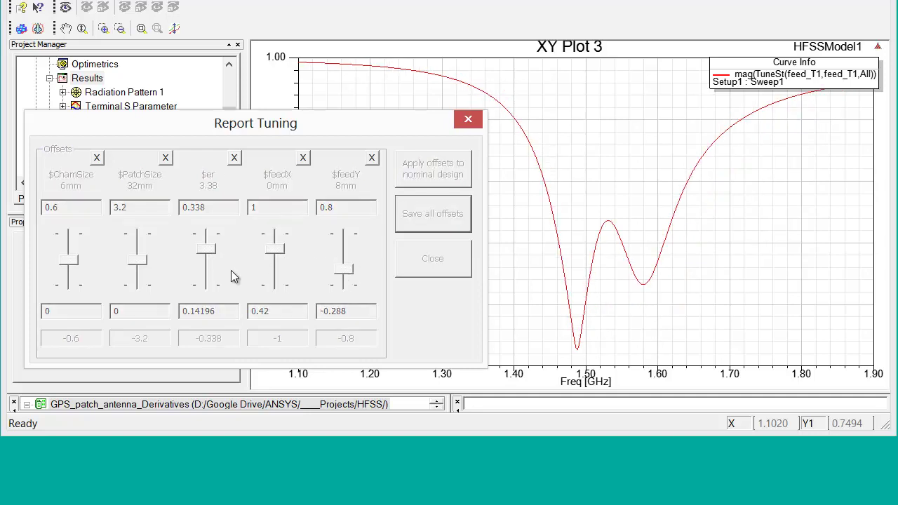
{"action": "mouse_move", "coordinate": [144, 260]}
{"action": "left_mouse_down"}
{"action": "mouse_move", "coordinate": [140, 251]}
{"action": "mouse_move", "coordinate": [137, 269]}
{"action": "left_mouse_up"}
{"action": "left_click_drag", "start_coordinate": [70, 264], "coordinate": [73, 253]}
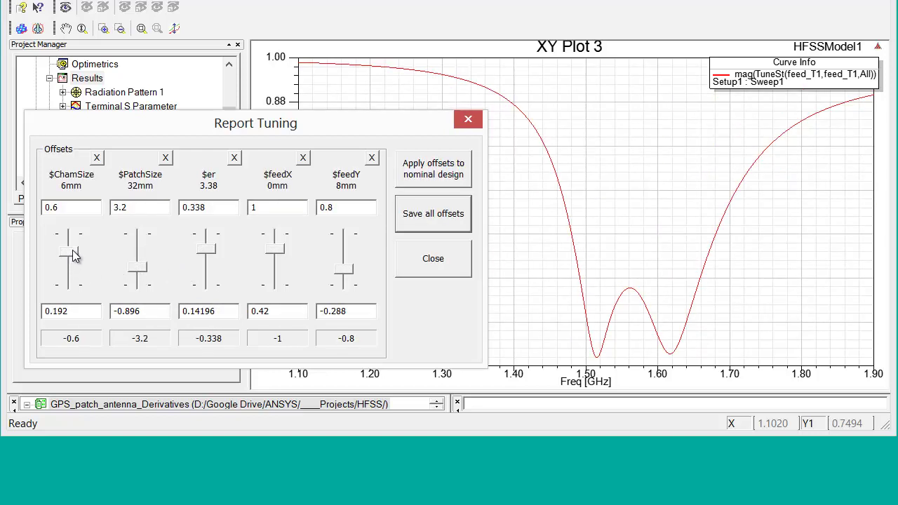
{"action": "left_click_drag", "start_coordinate": [209, 250], "coordinate": [215, 262]}
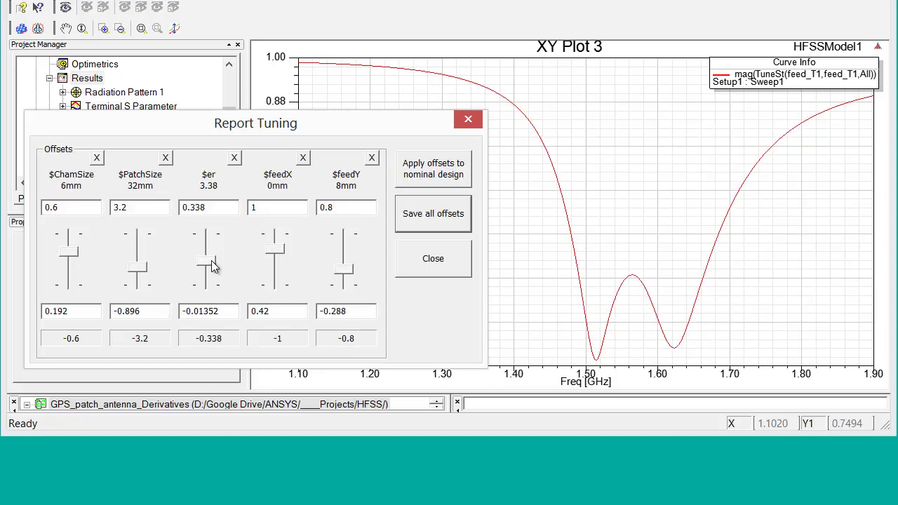